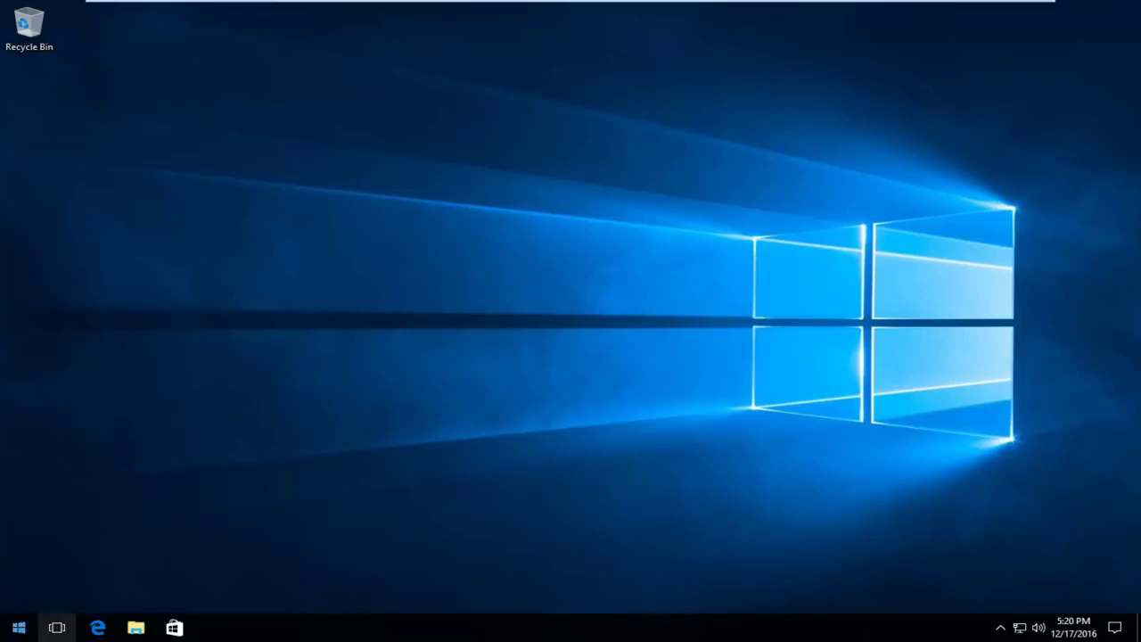
# Launch Windows Settings from the gear icon in the Start menu.
pyautogui.click(7, 632)
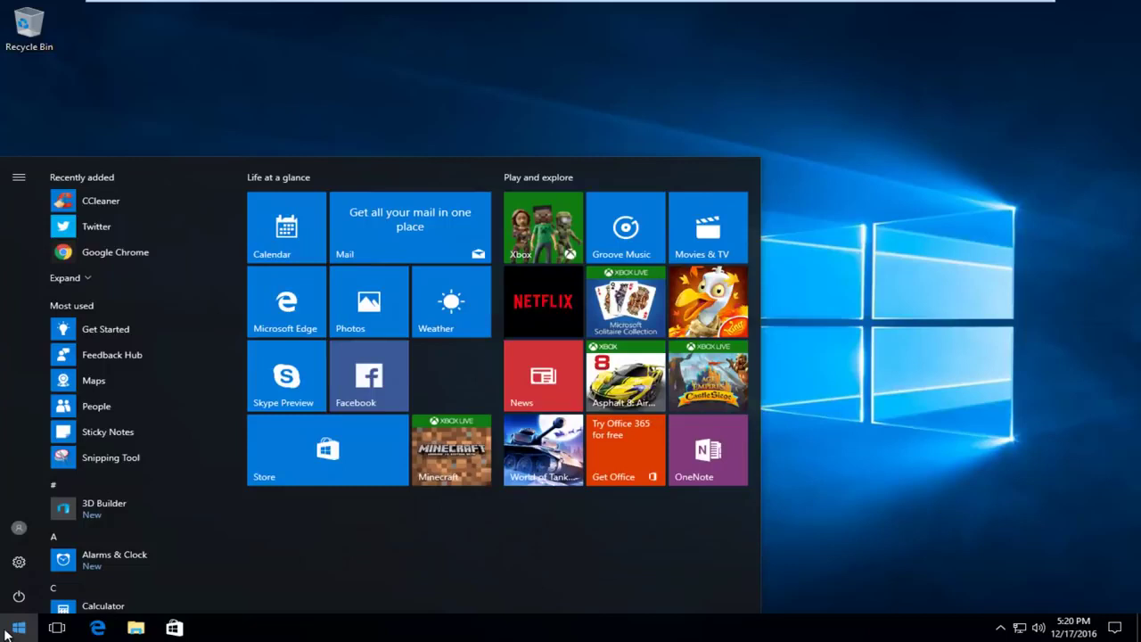
pyautogui.click(18, 563)
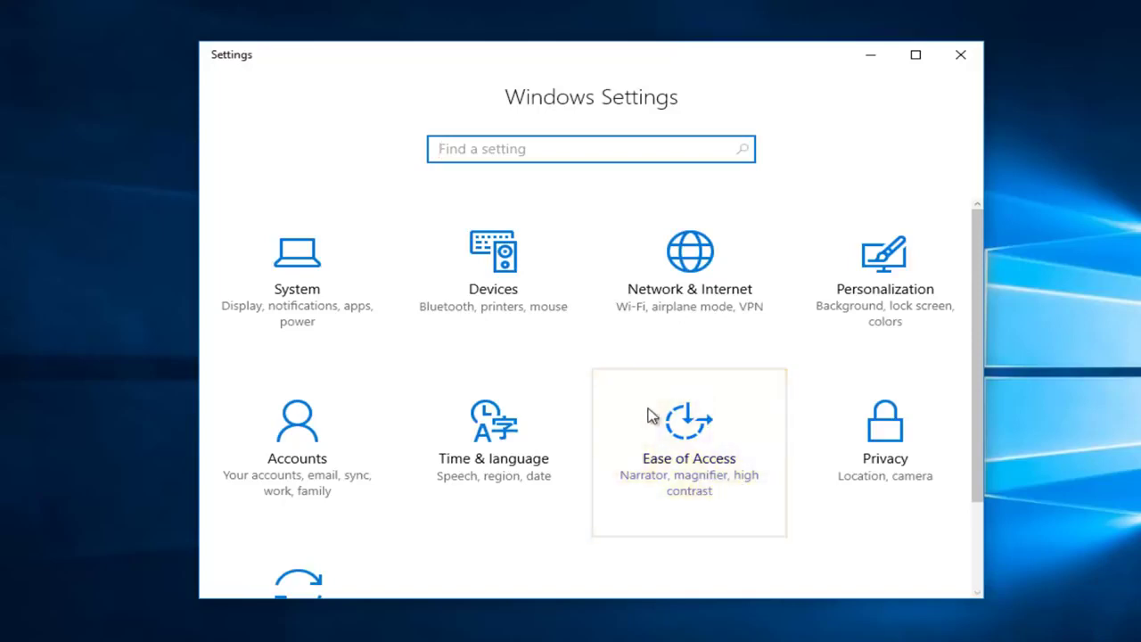
# In Ease of Access, switch Narrator and Start Narrator automatically to On.
pyautogui.click(690, 435)
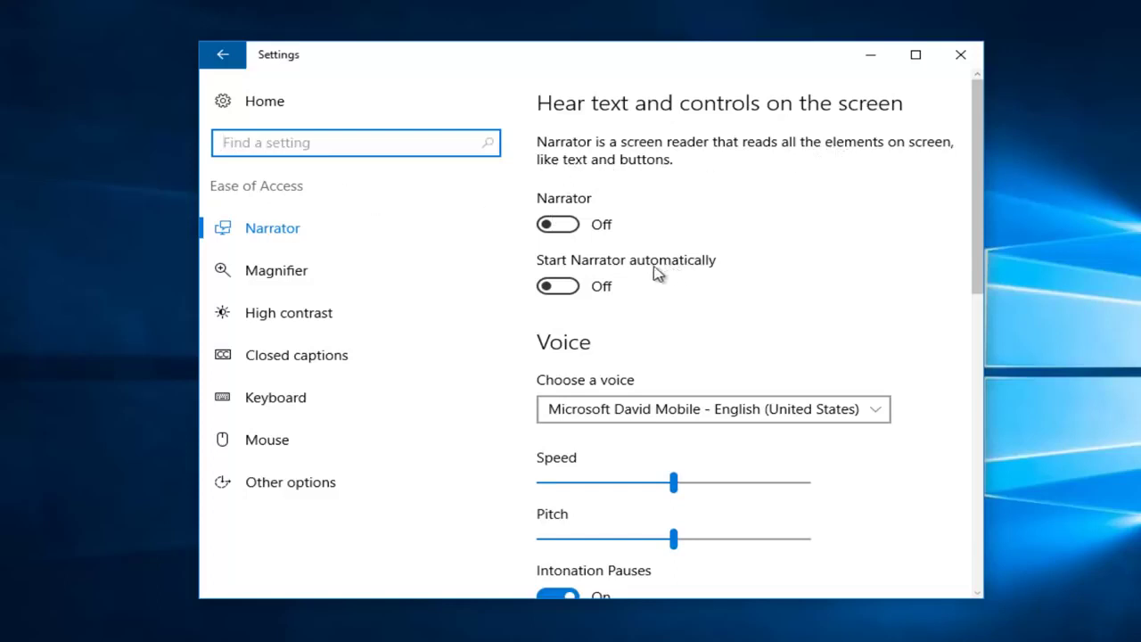
pyautogui.scroll(-1, 660, 273)
pyautogui.scroll(1, 566, 147)
pyautogui.click(550, 224)
pyautogui.click(548, 286)
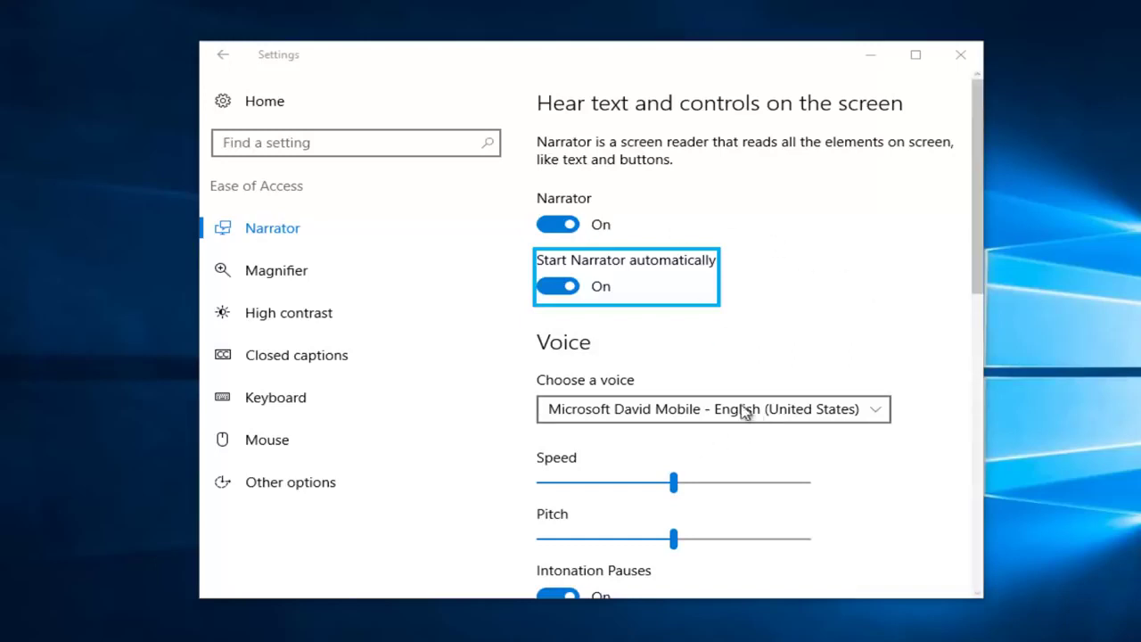
# Choose Microsoft Mark Mobile - English (United States) as the Narrator voice.
pyautogui.click(788, 417)
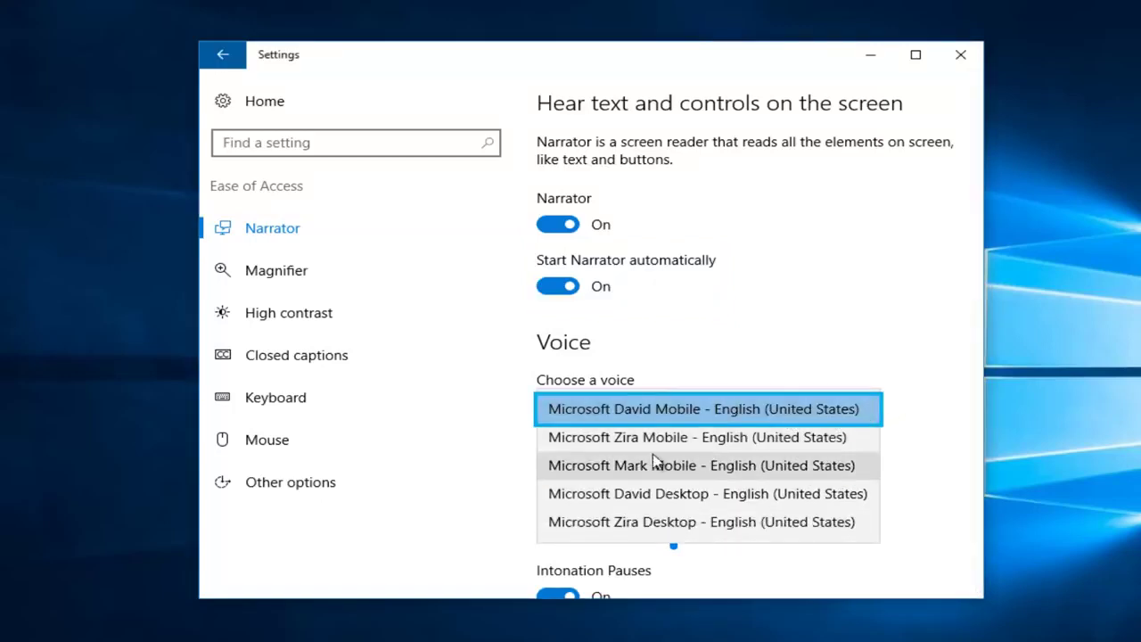
pyautogui.click(618, 465)
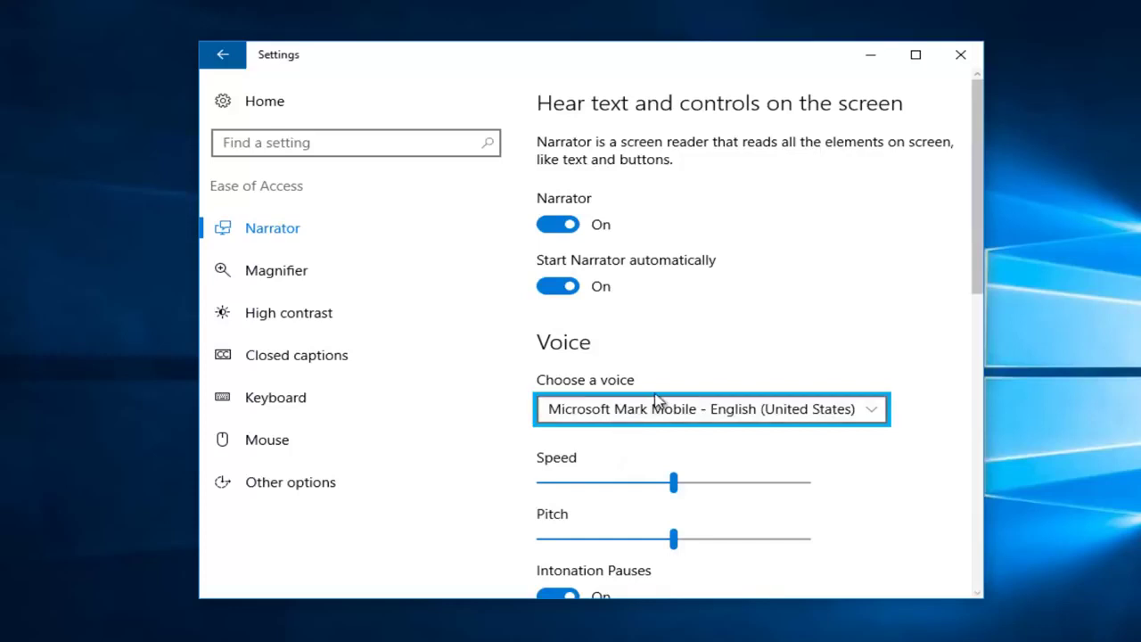
pyautogui.click(777, 407)
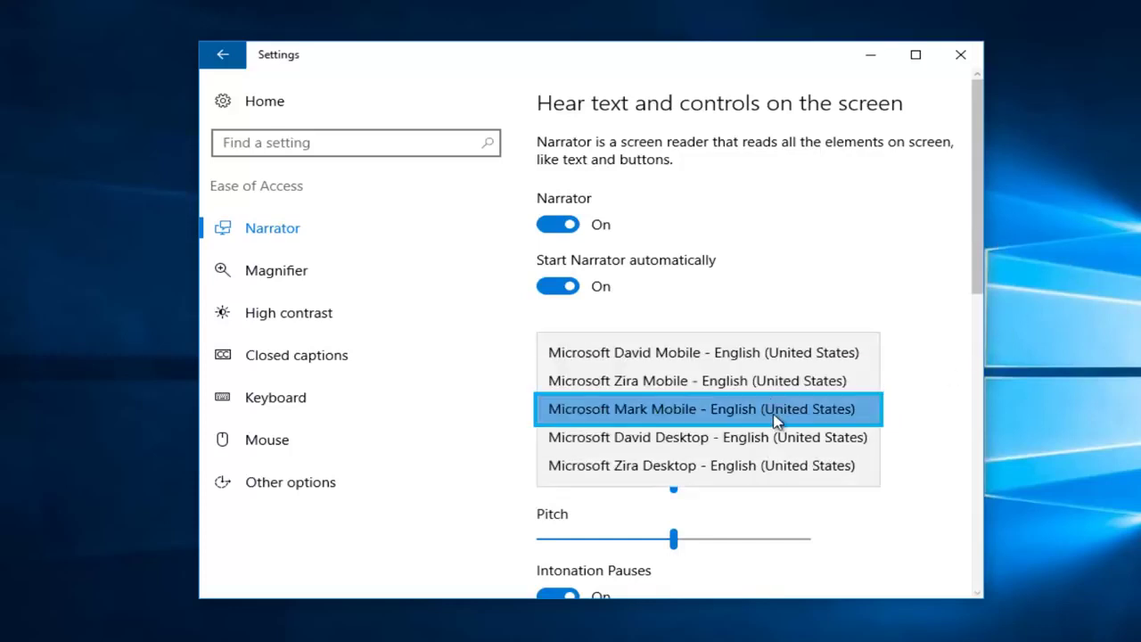
pyautogui.click(934, 246)
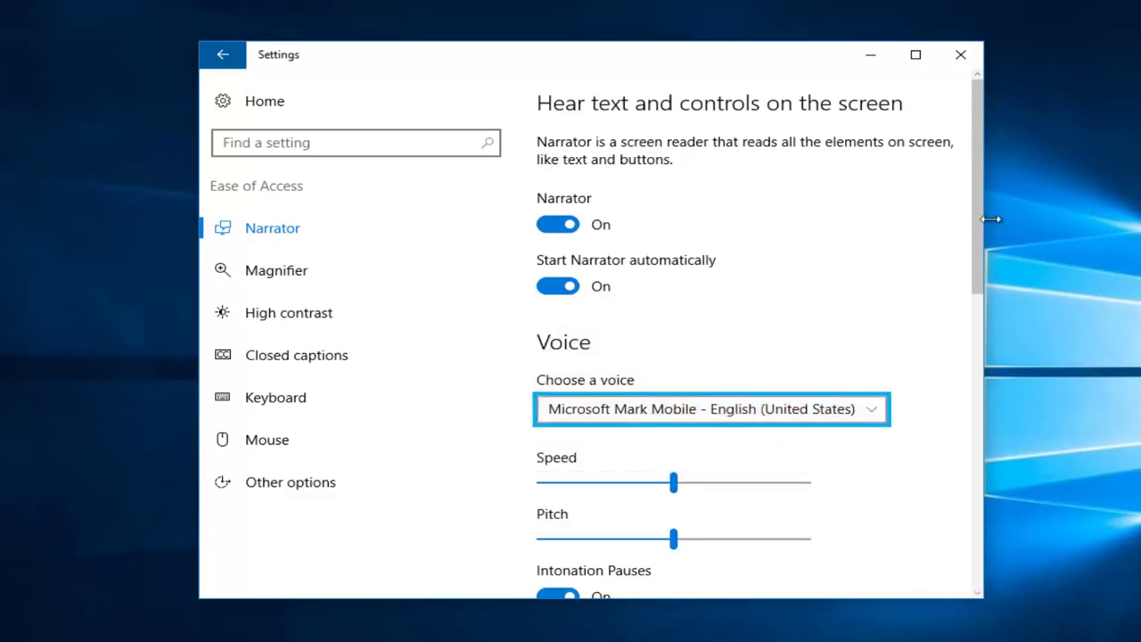
pyautogui.moveTo(987, 224); pyautogui.dragTo(972, 243)
pyautogui.hotkey('shift', 'Tab')
# Close Settings and dismiss the Default browser choice prompt without switching browsers.
pyautogui.click(963, 55)
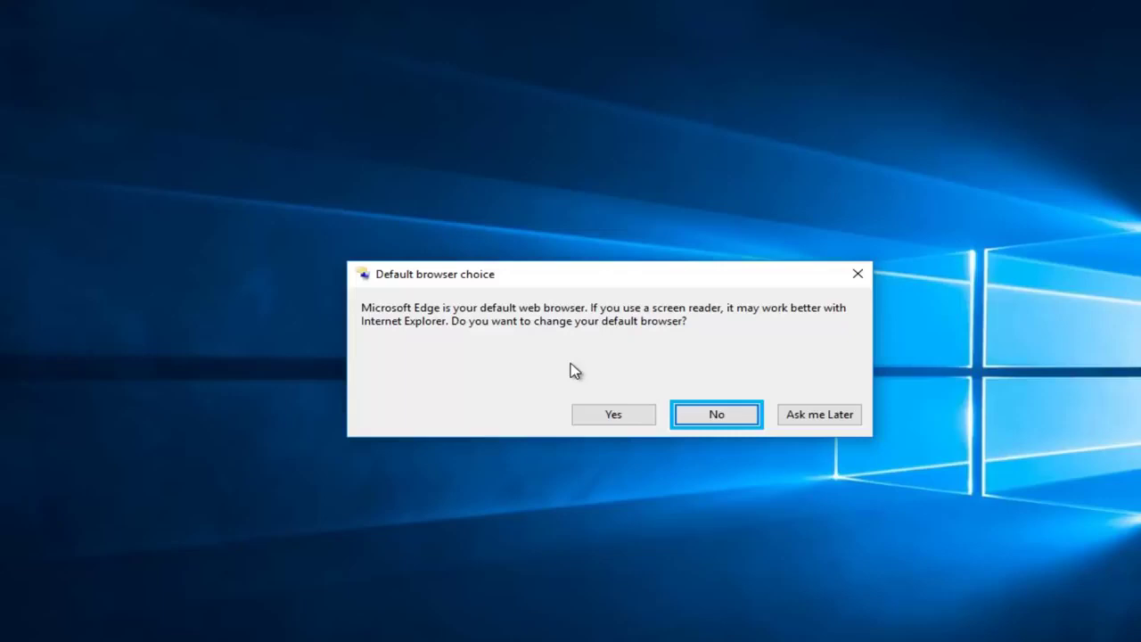
pyautogui.press('Left')
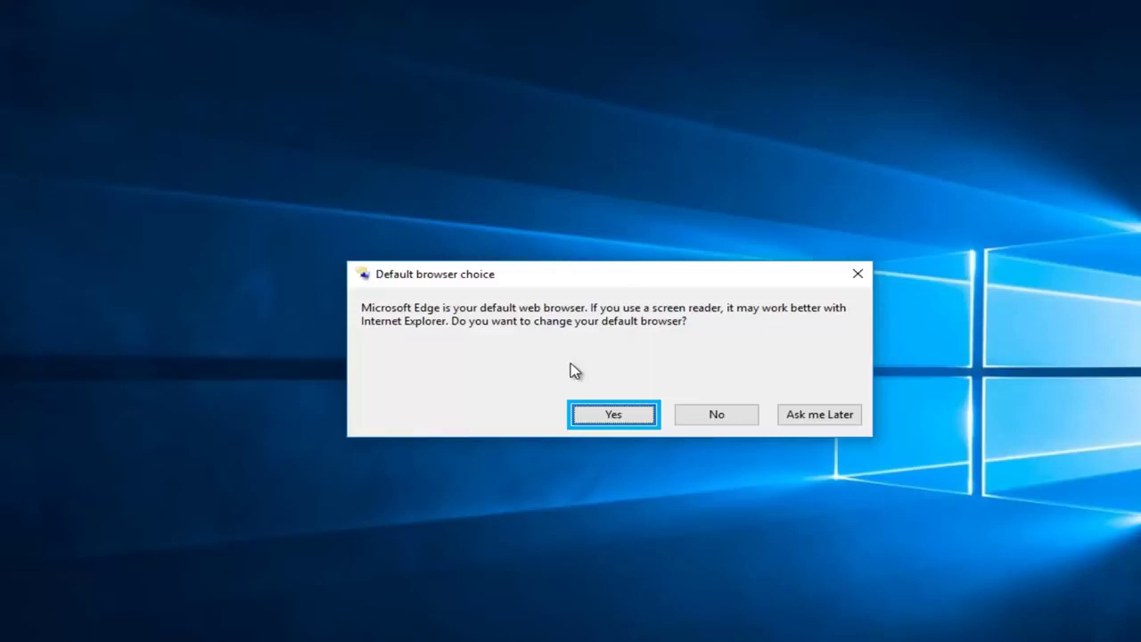
pyautogui.click(857, 274)
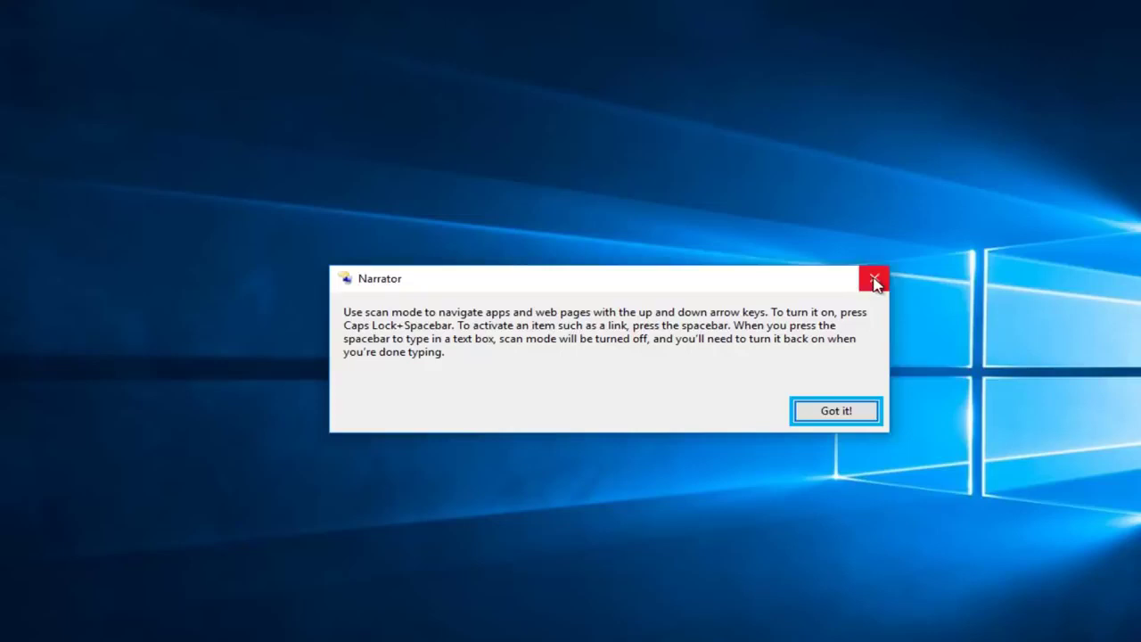
# Dismiss the Narrator scan mode tip and open the Start menu app list.
pyautogui.click(861, 279)
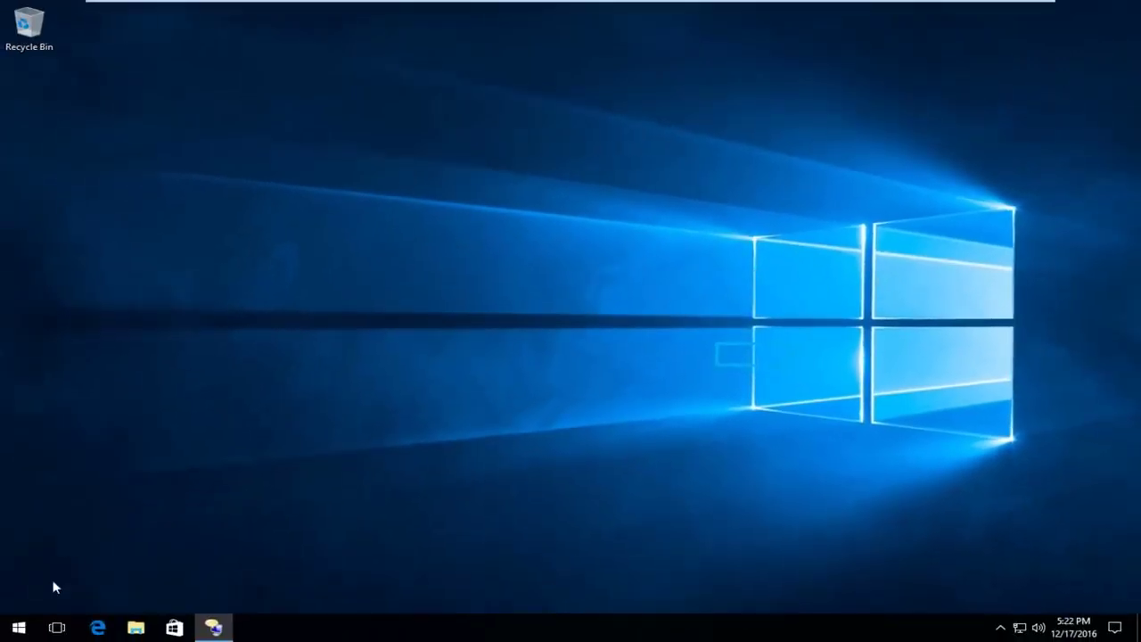
pyautogui.click(18, 629)
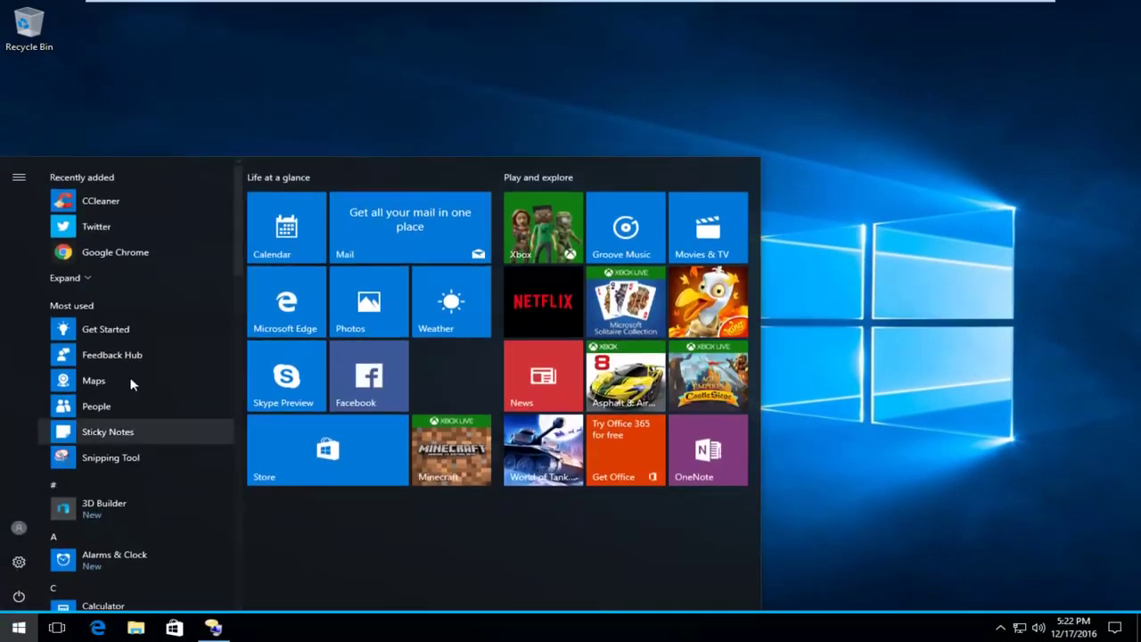
pyautogui.scroll(-1, 105, 241)
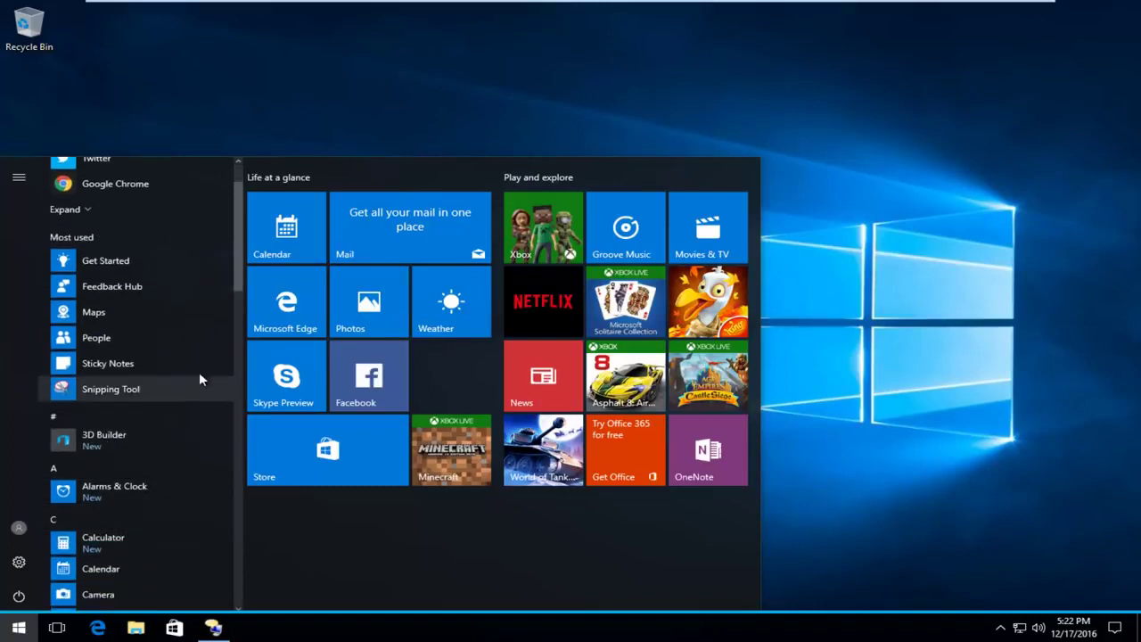
pyautogui.moveTo(239, 266); pyautogui.dragTo(213, 433)
pyautogui.scroll(4, 143, 267)
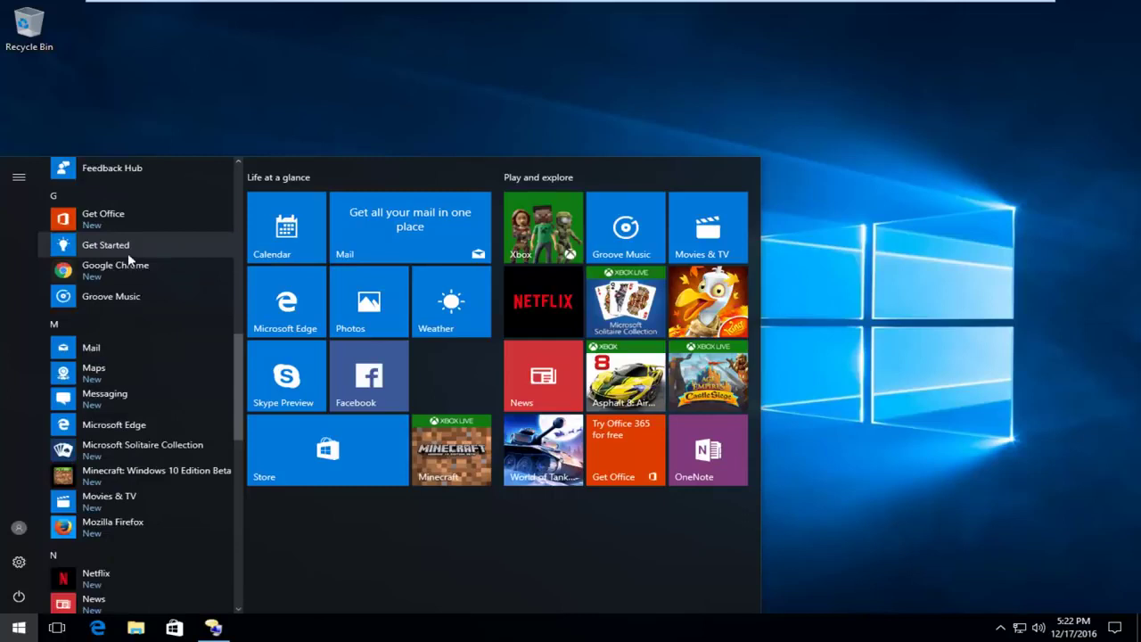
pyautogui.scroll(8, 112, 378)
# Step through the Recently added apps: CCleaner, Twitter and Google Chrome.
pyautogui.press('Home')
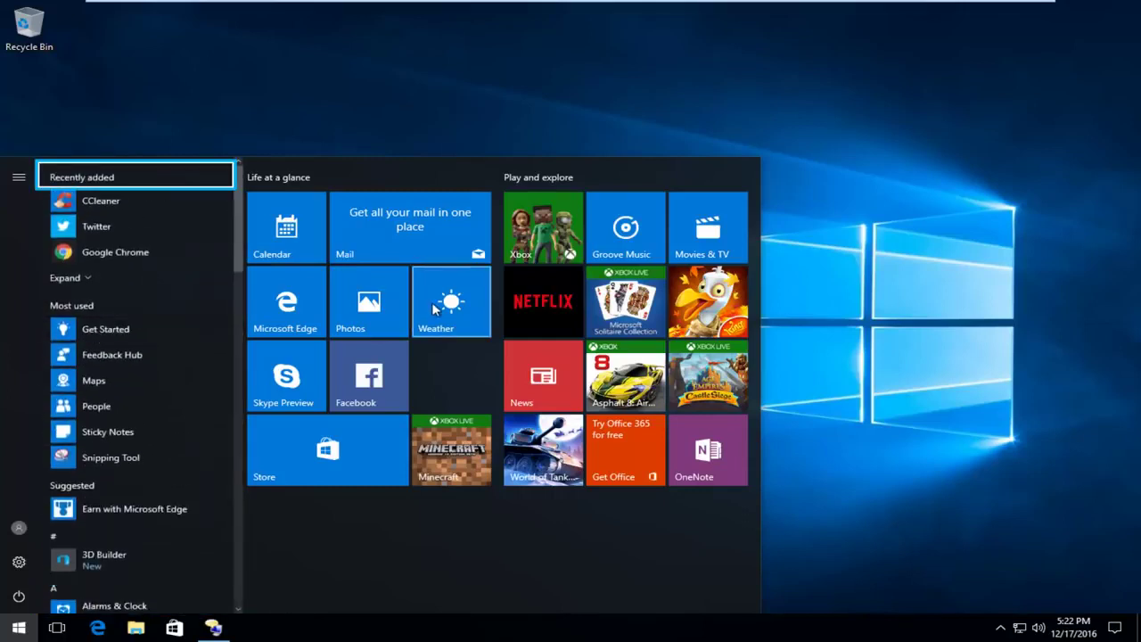
pyautogui.press('Down')
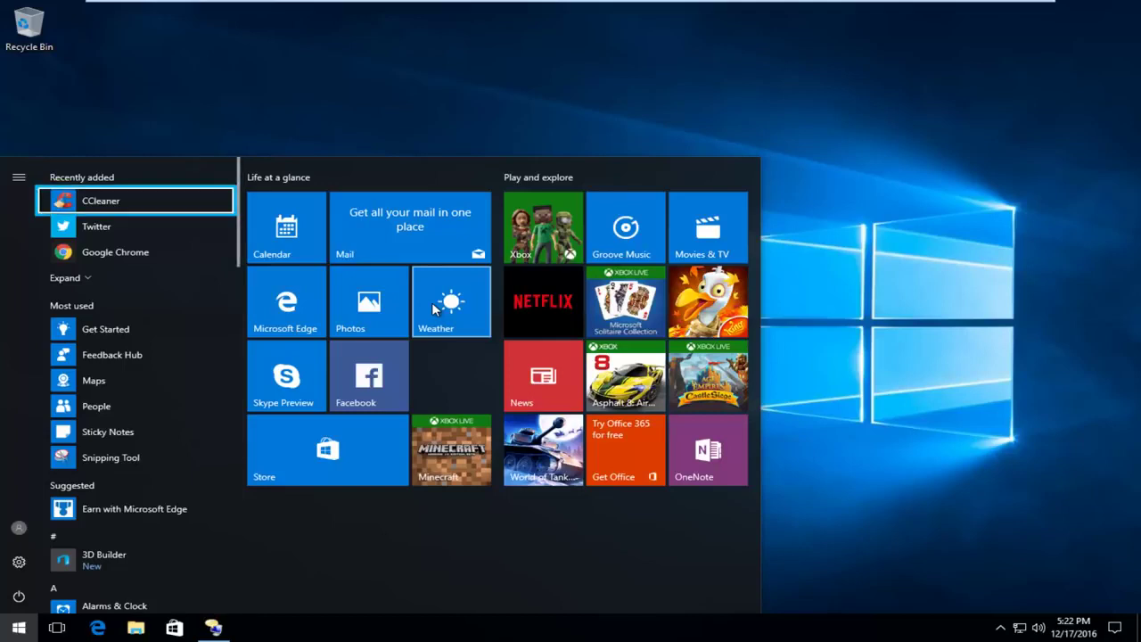
pyautogui.press('Down')
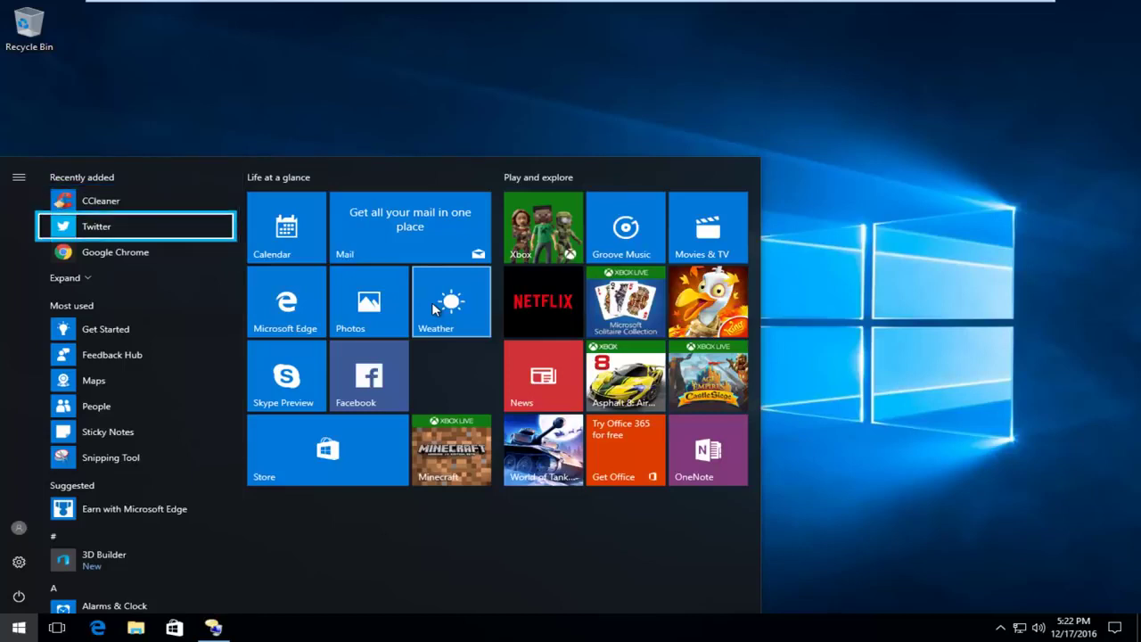
pyautogui.press('Down')
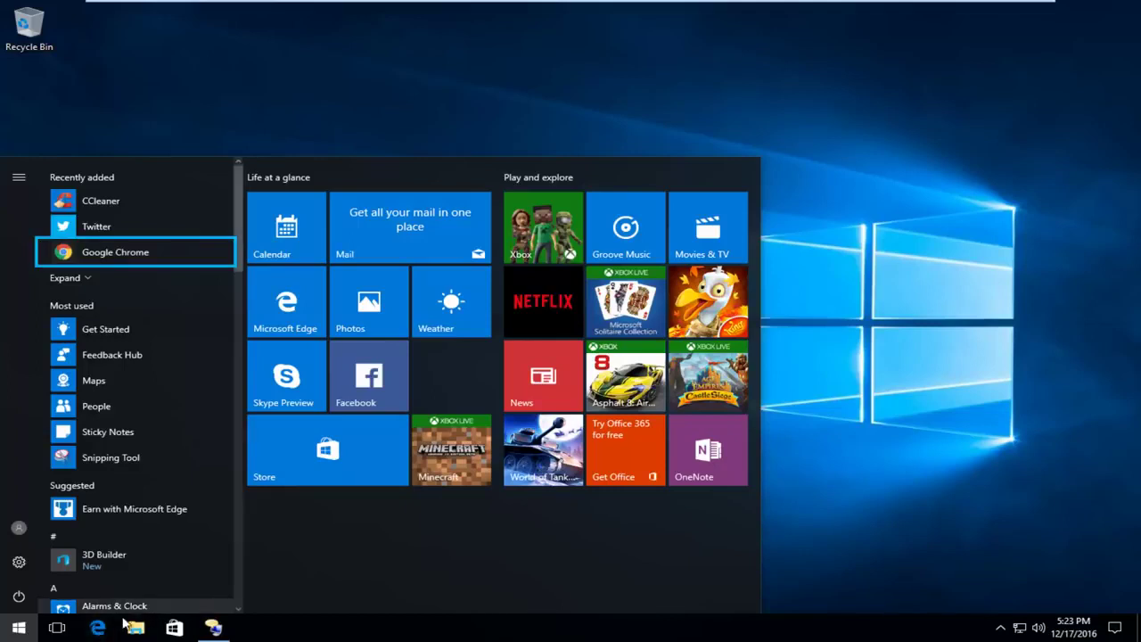
# Launch Microsoft Edge from the taskbar and focus the google.com address bar.
pyautogui.click(98, 628)
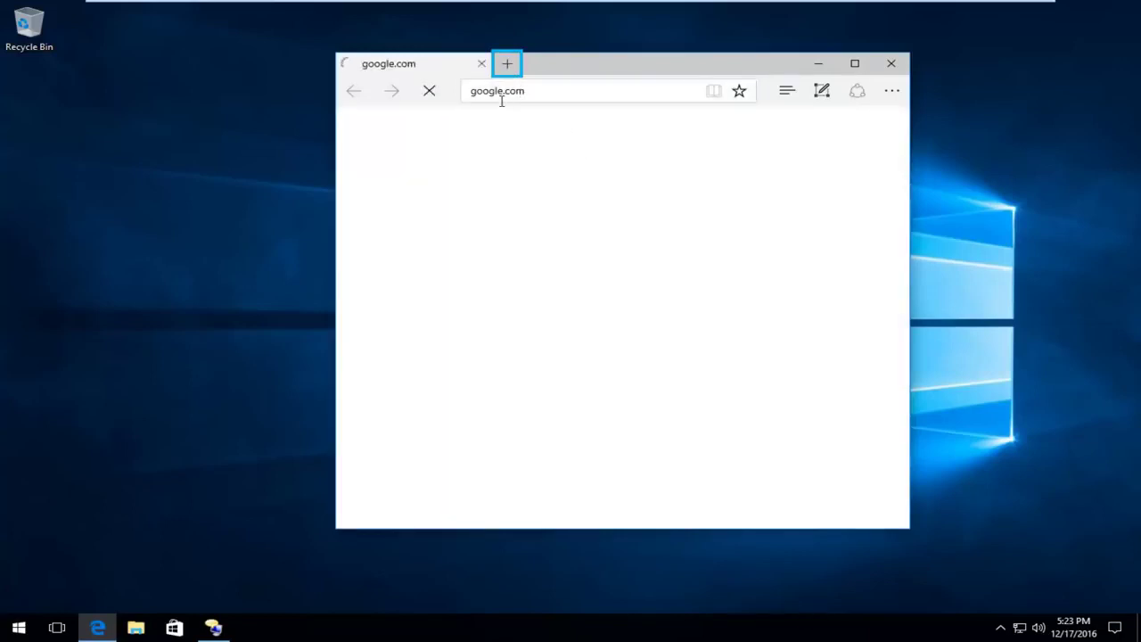
pyautogui.click(539, 93)
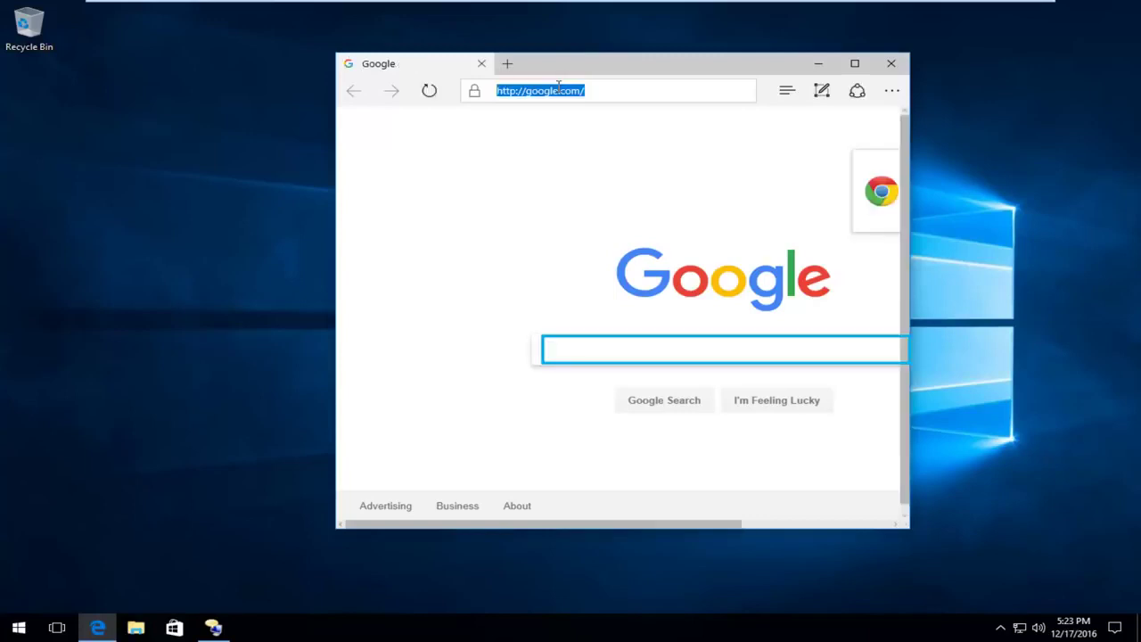
pyautogui.click(558, 87)
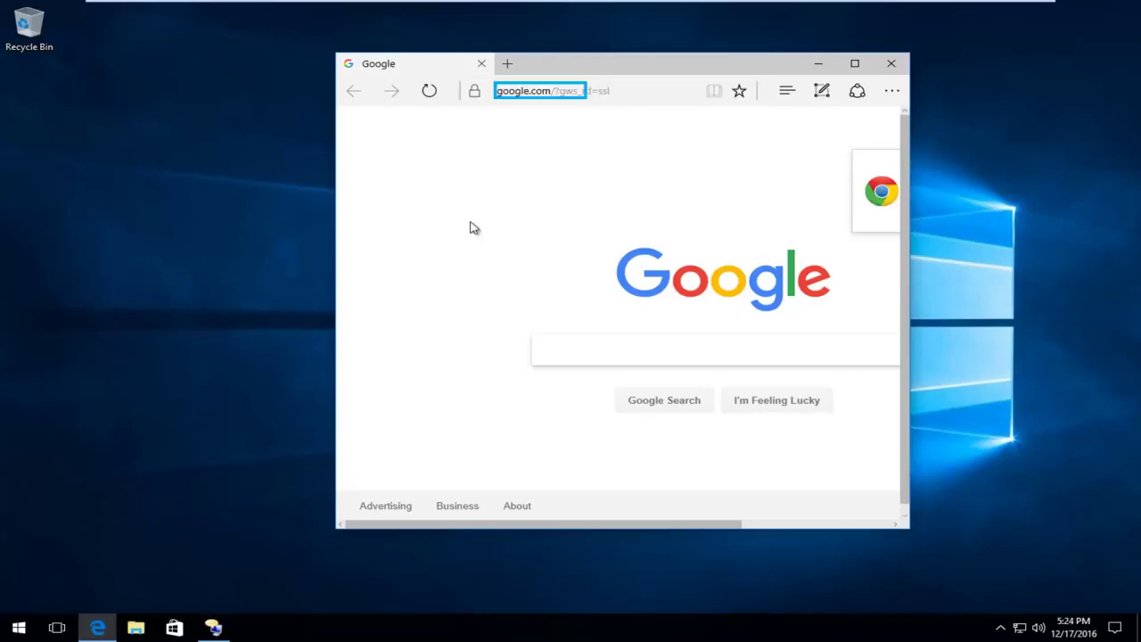
pyautogui.click(525, 90)
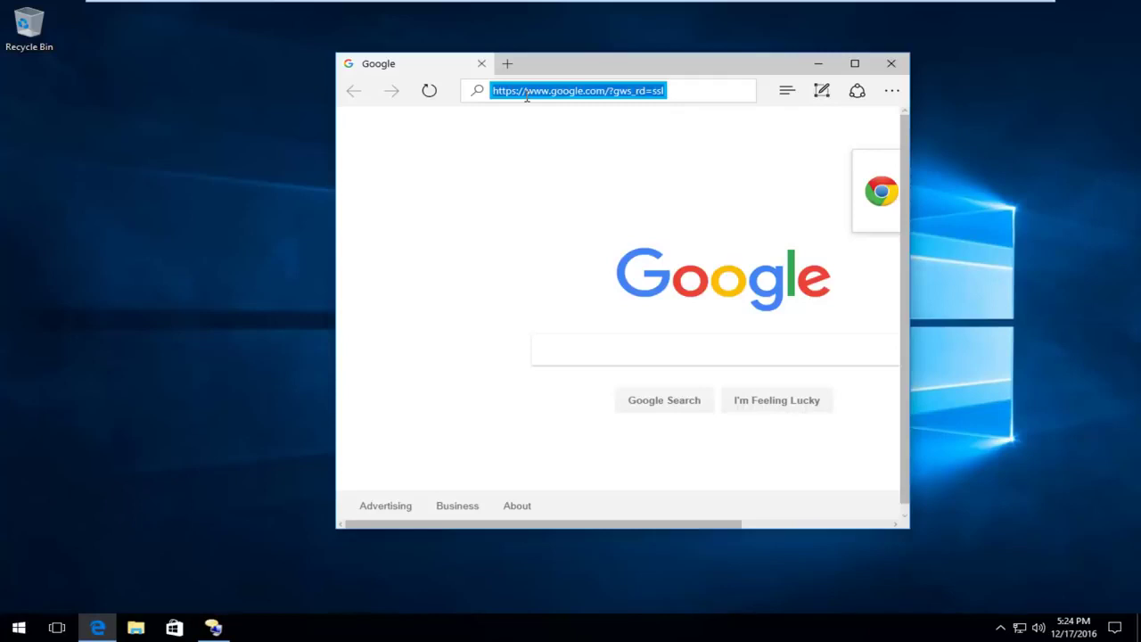
pyautogui.click(546, 154)
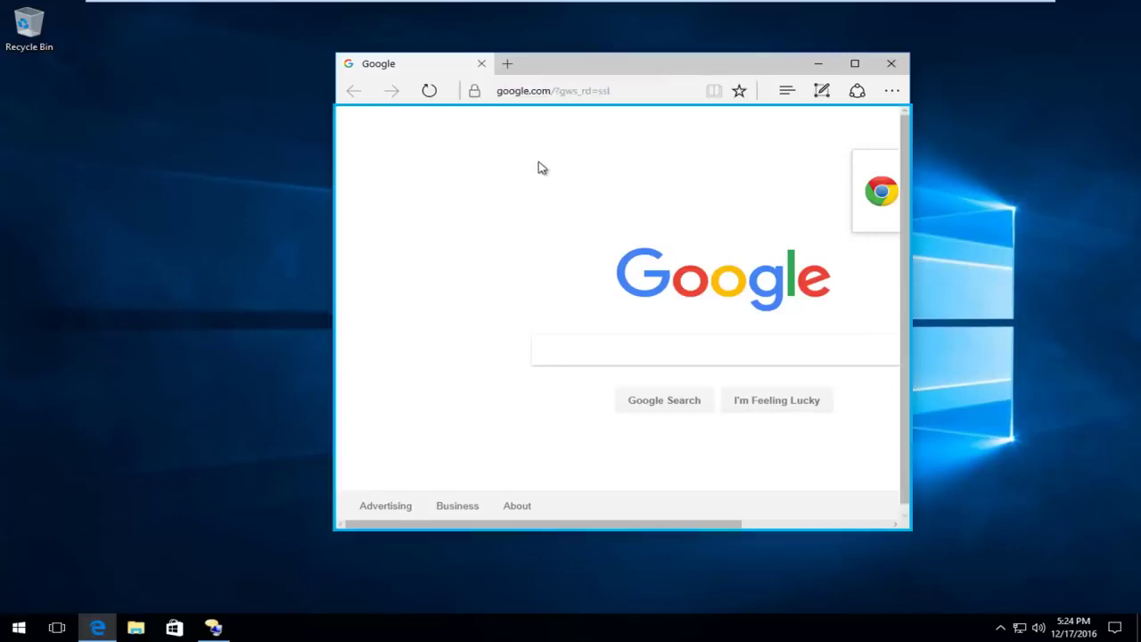